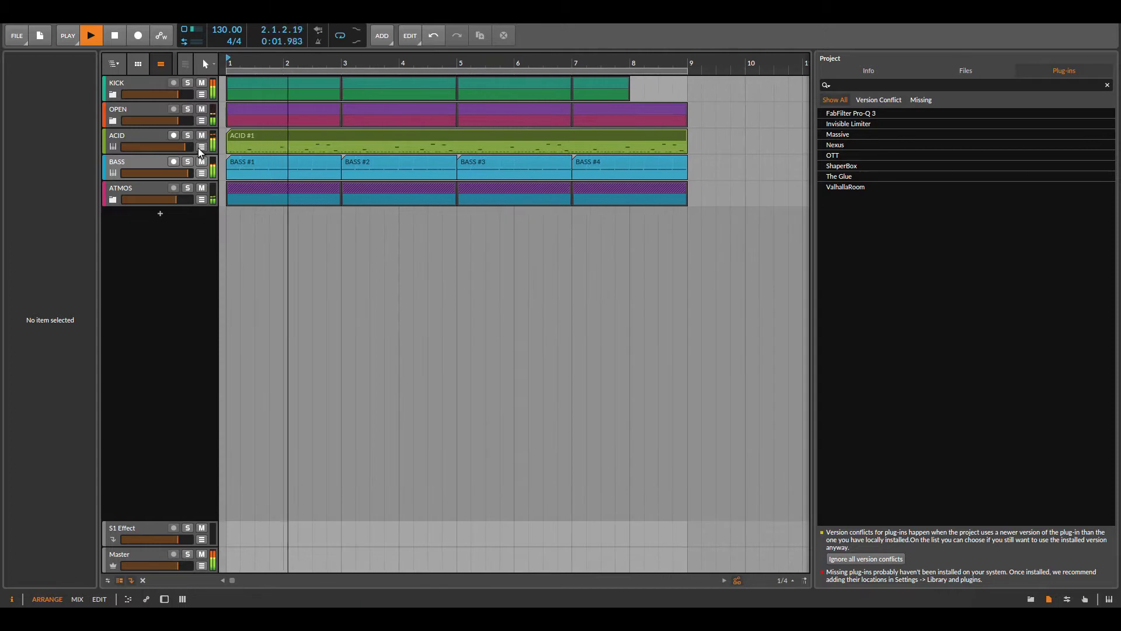
Reveal the ACID track's filter-cutoff automation lane and drag it much taller
left_click(201, 146)
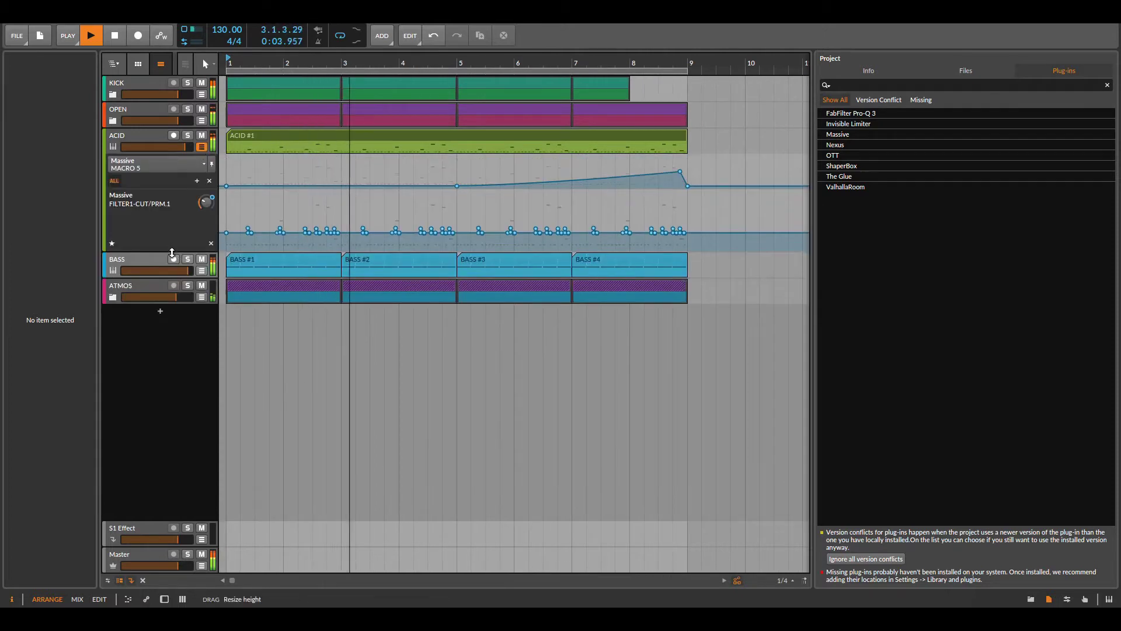
left_click_drag(172, 253, 171, 367)
mouse_move(490, 59)
left_mouse_down()
mouse_move(491, 105)
mouse_move(101, 167)
left_mouse_up()
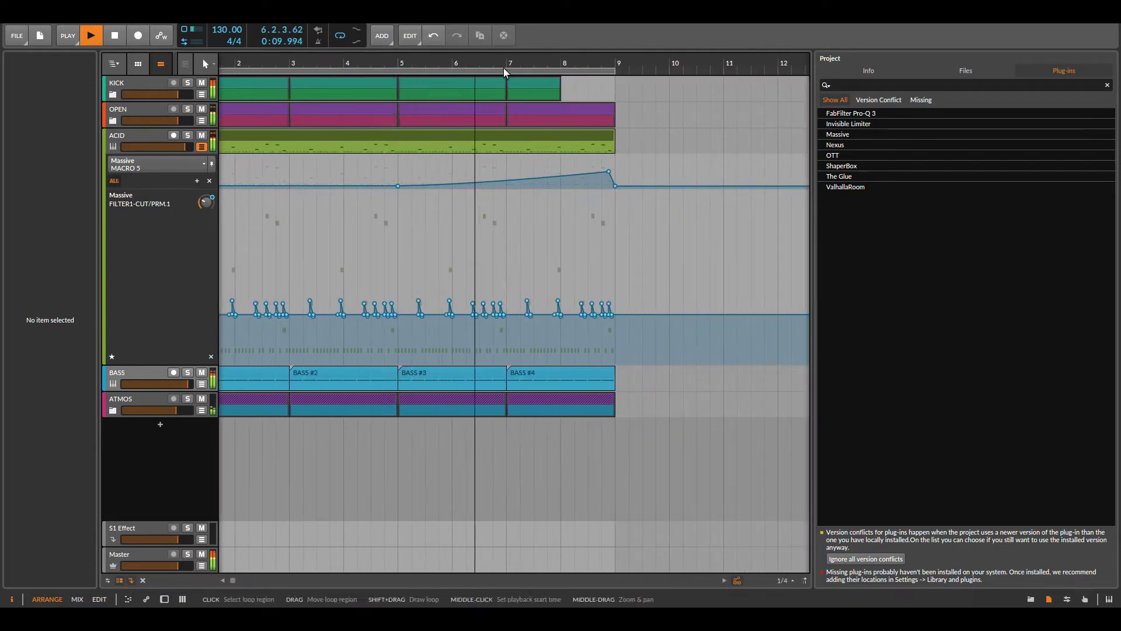
scroll(308, 65, "down", 3)
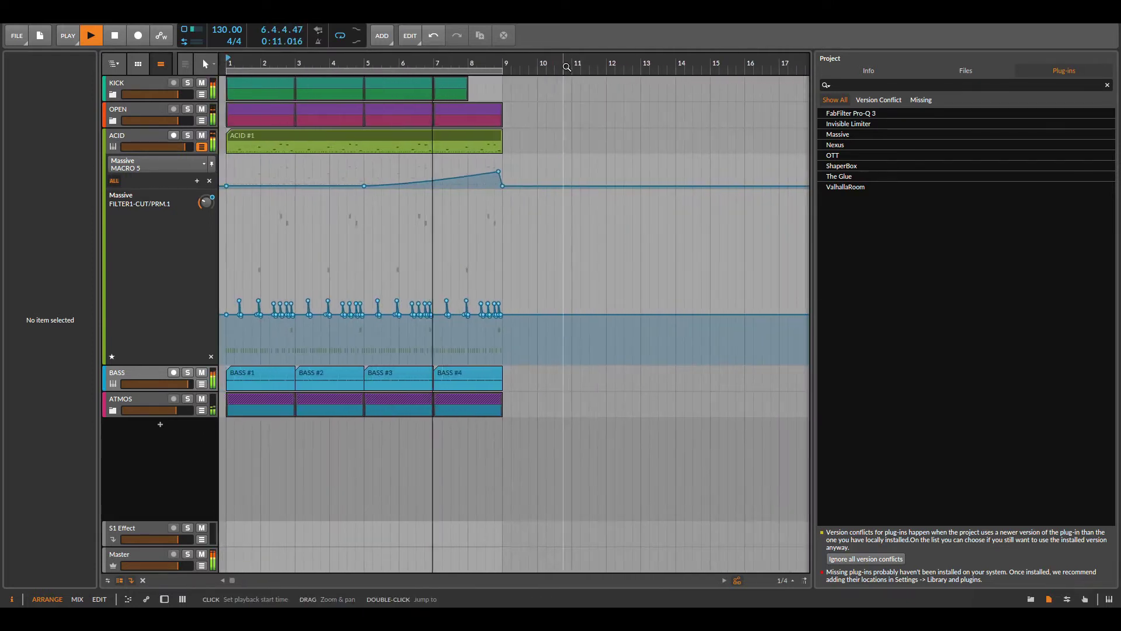
left_click(204, 149)
left_click(204, 149)
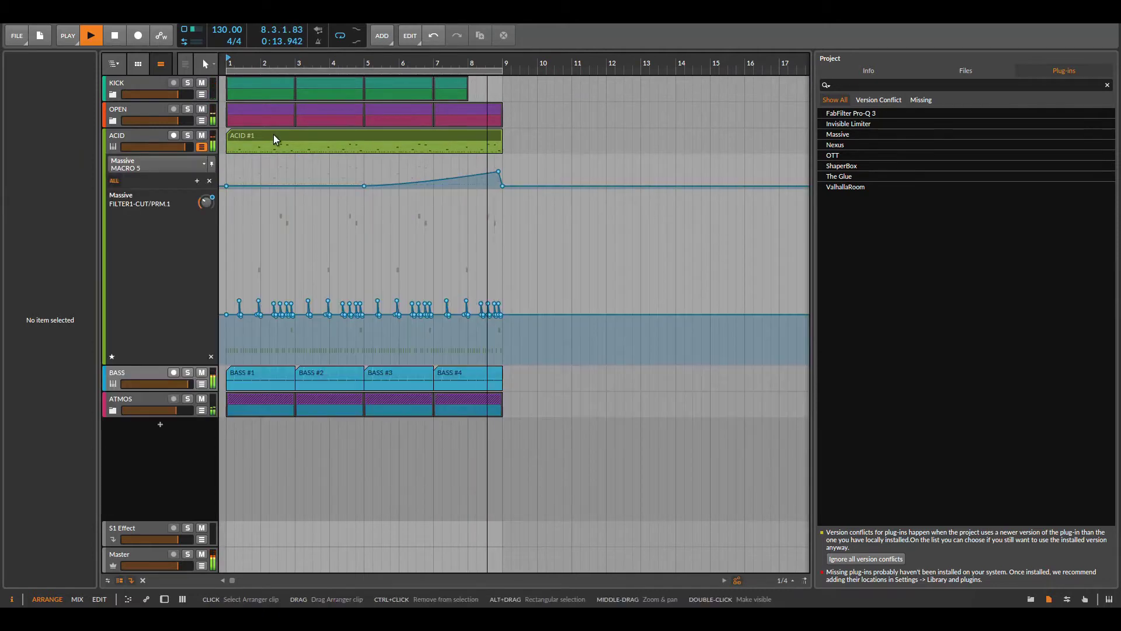
View ACID #1's notes in an enlarged editor, then open ACID's Massive window
double_click(274, 138)
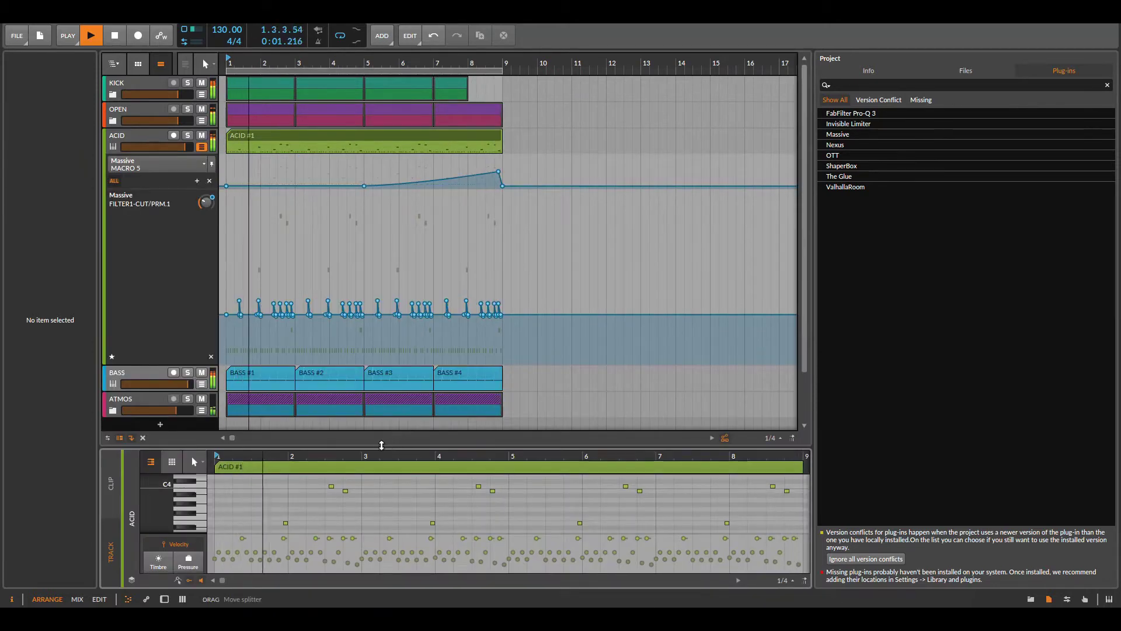
left_click_drag(381, 445, 451, 194)
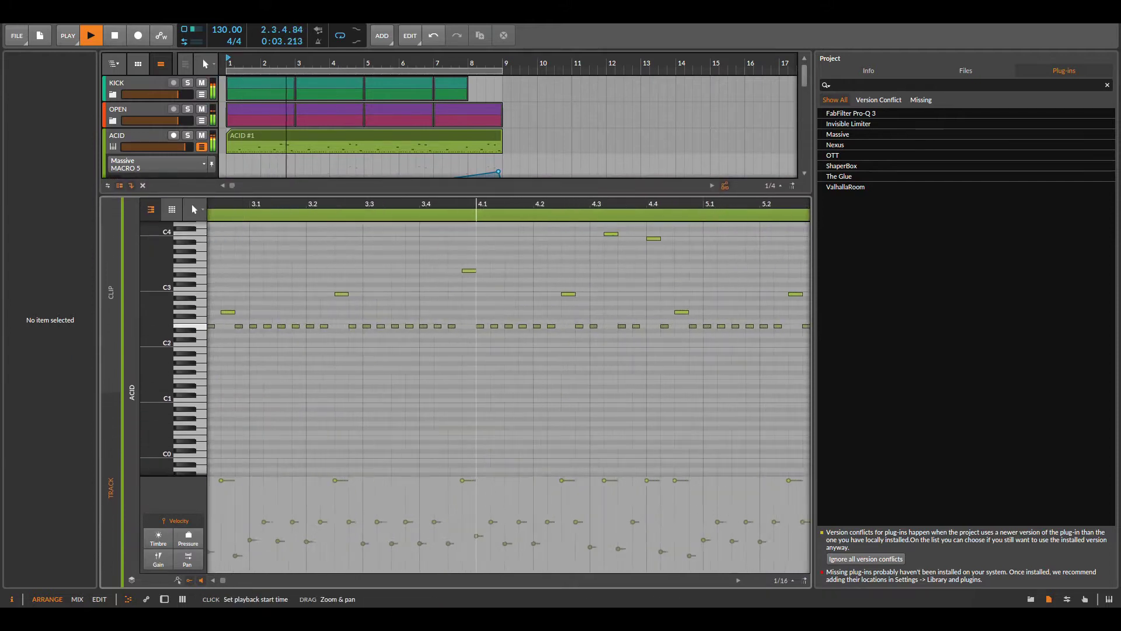
scroll(452, 311, "up", 5)
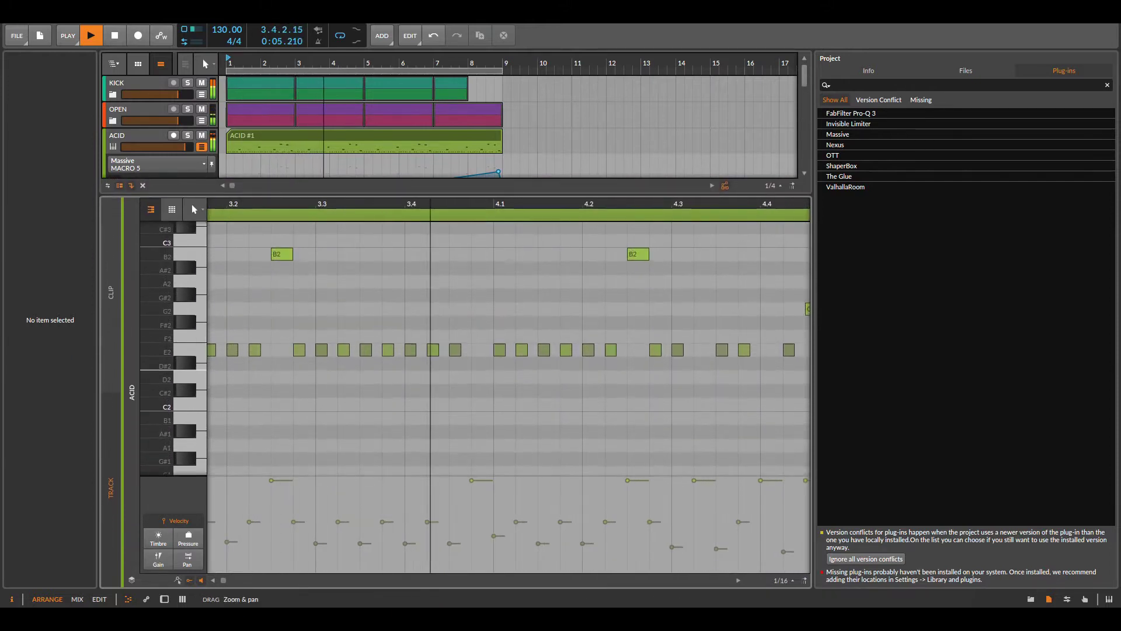
scroll(283, 370, "down", 2)
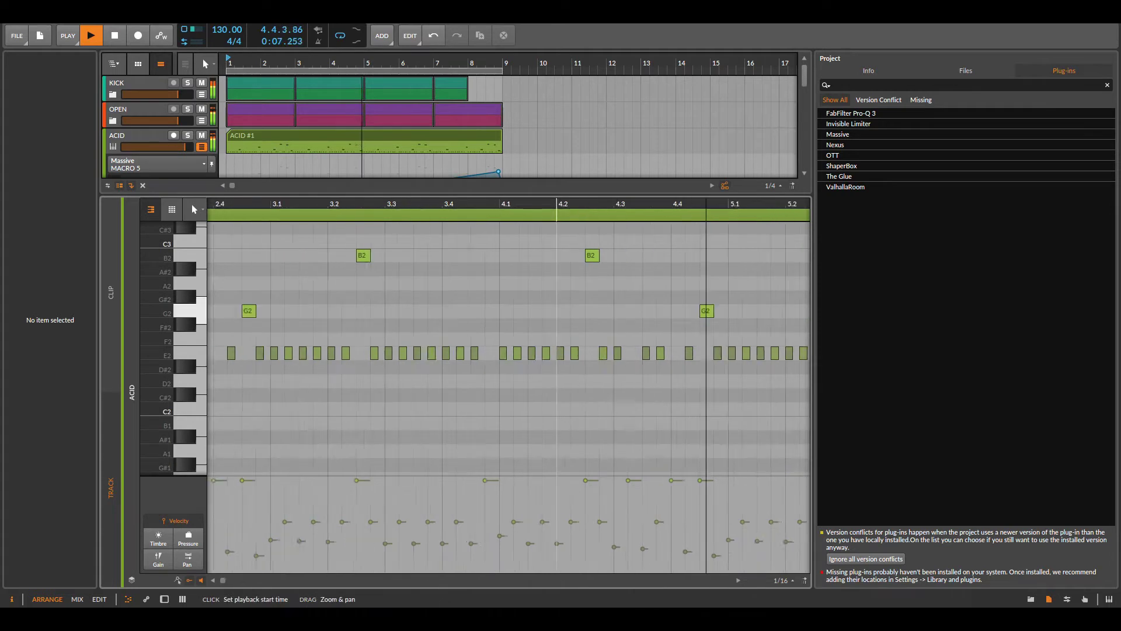
scroll(490, 283, "down", 3)
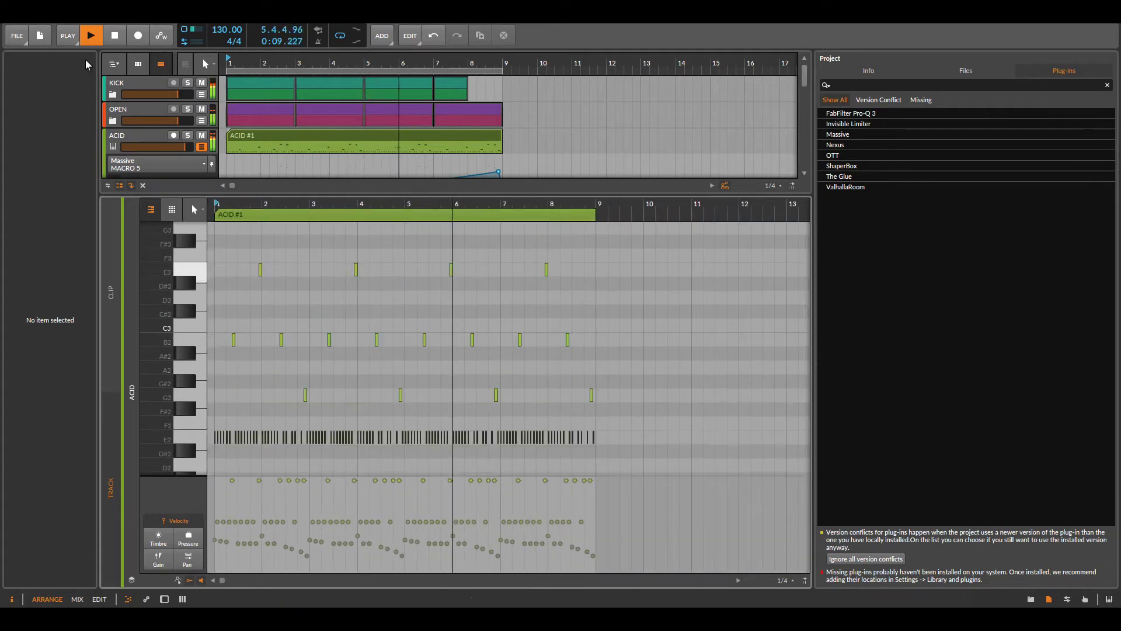
key("d")
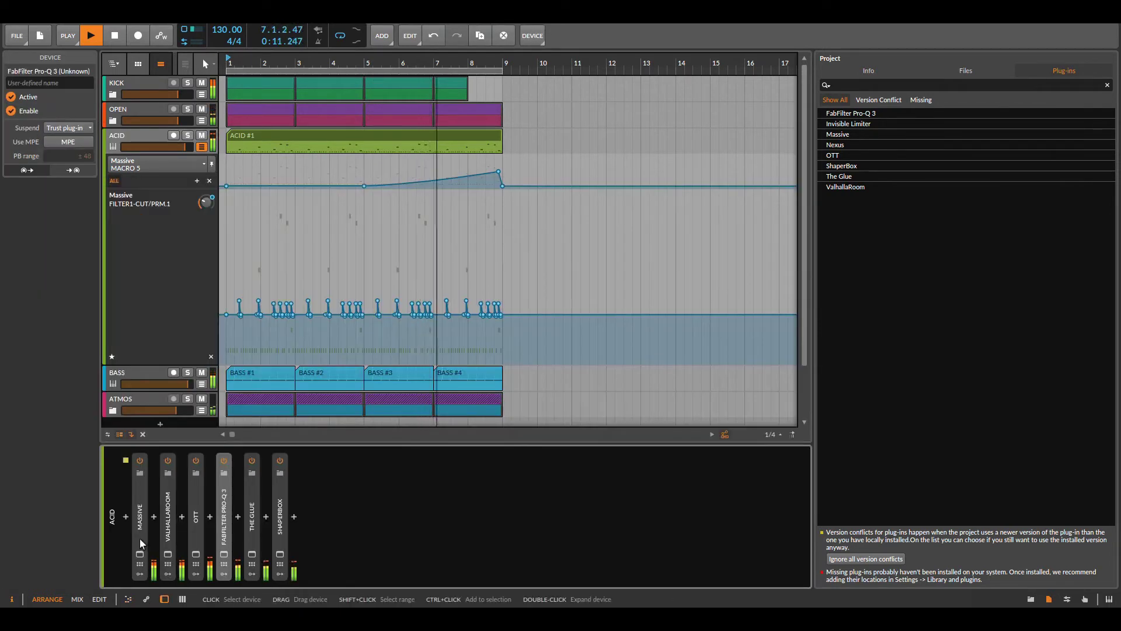
left_click(139, 553)
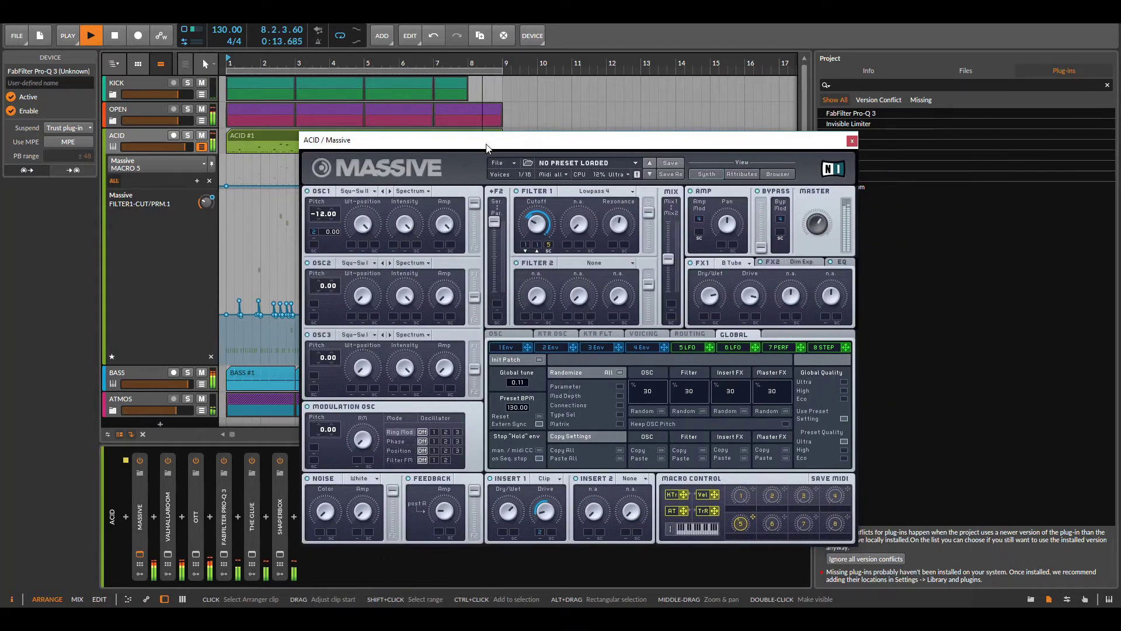
Move Massive aside and show the Master track's devices in the mixer
left_click_drag(654, 161, 461, 140)
key("alt+2")
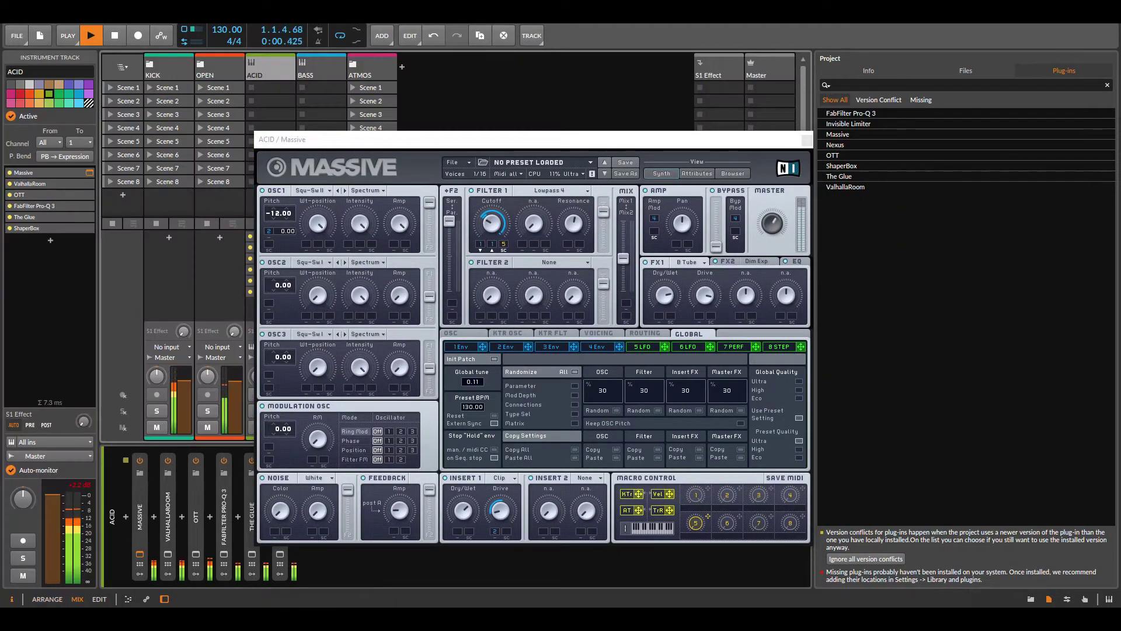
left_click(770, 75)
Close Massive, open the Invisible Limiter window, and show BASS's devices in the arrangement
left_click(800, 137)
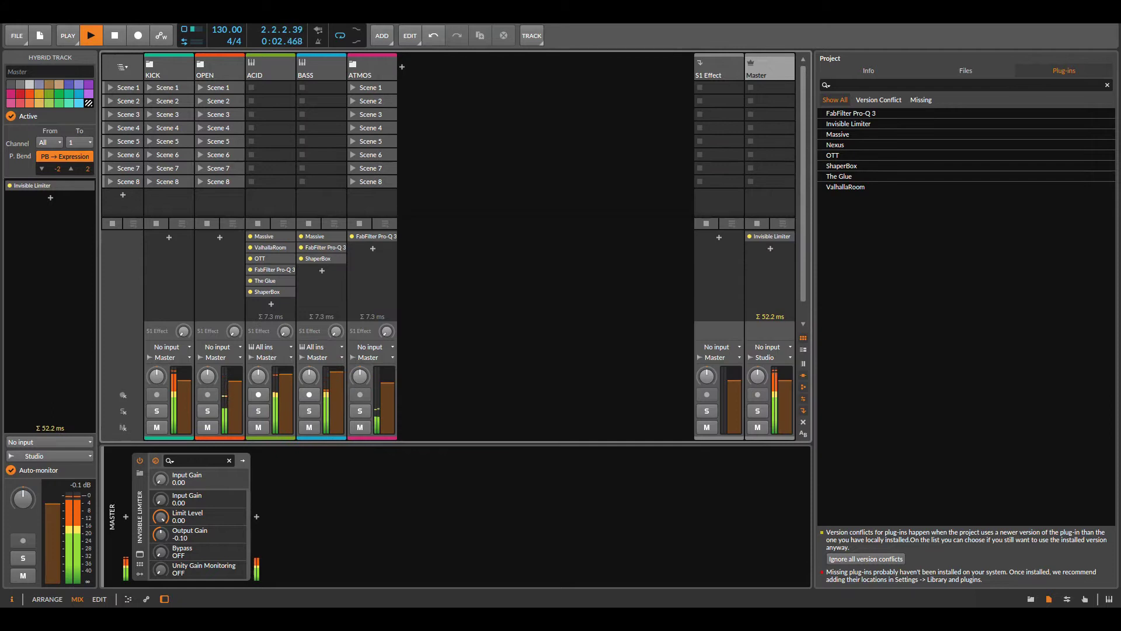
left_click(139, 557)
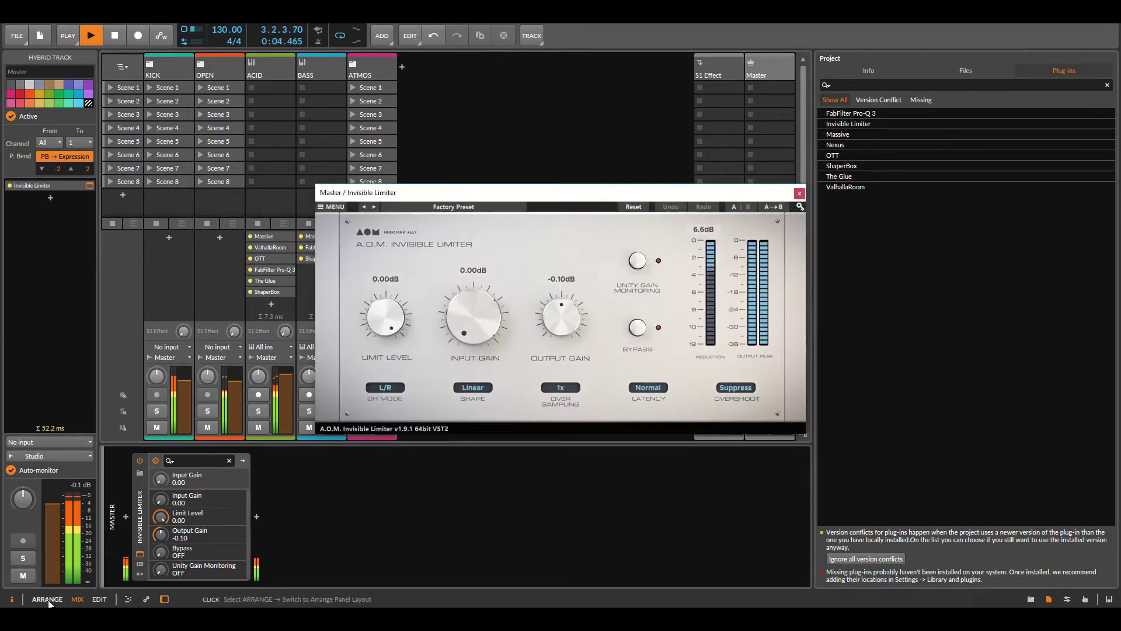
left_click(48, 600)
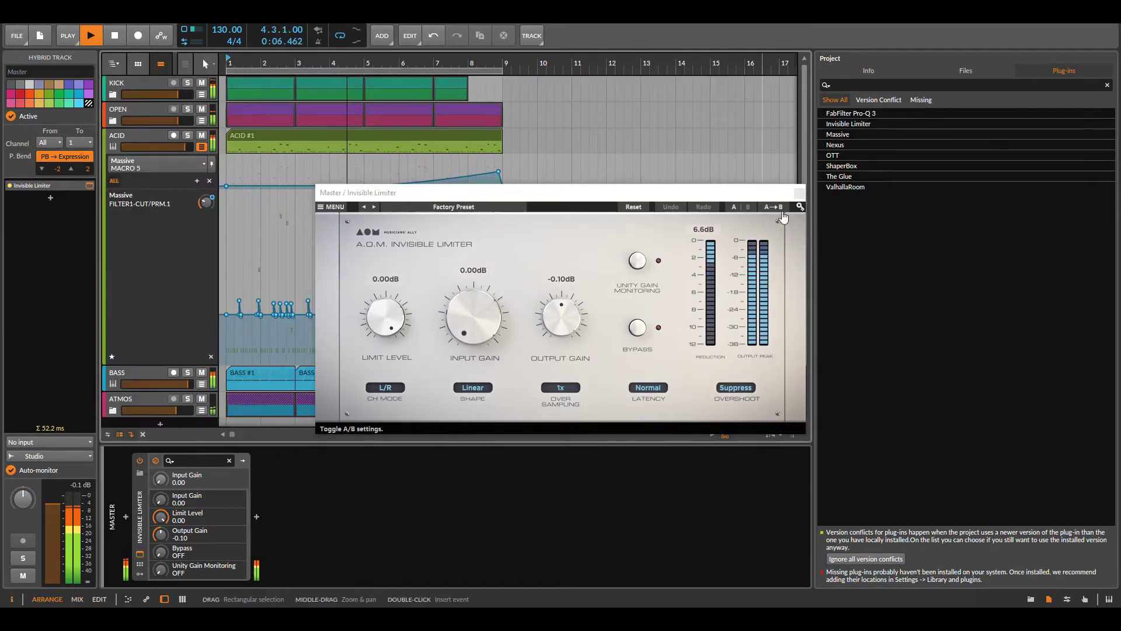
left_click(145, 377)
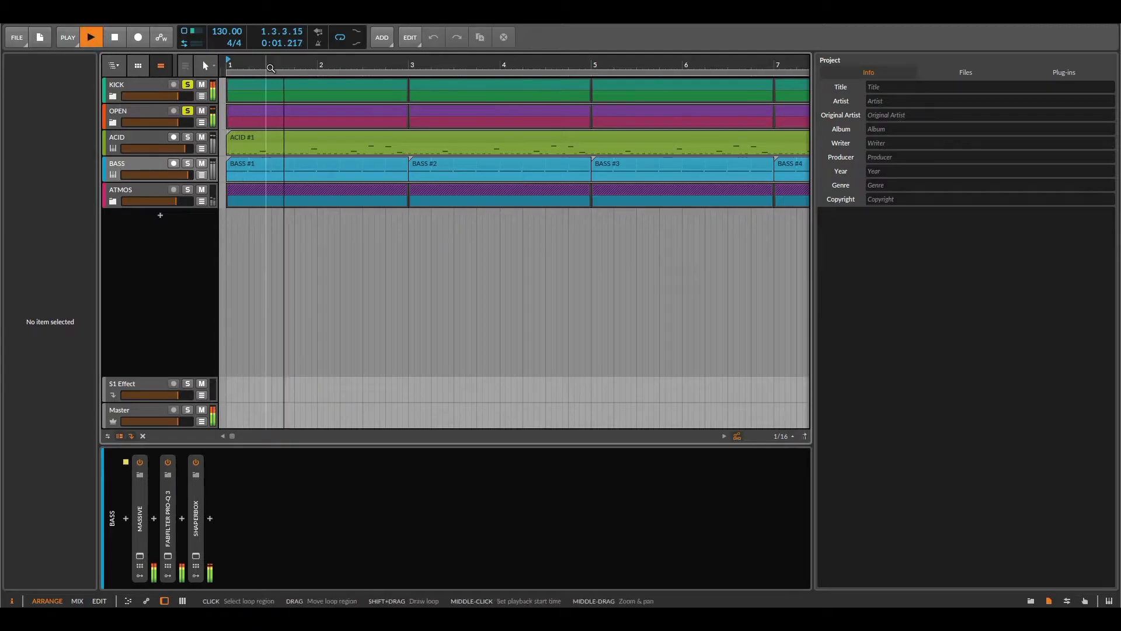
Stop playback, move ShaperBox aside and select several Pro-Q 3 EQ bands
left_click_drag(275, 55, 352, 58)
key("space")
key("space")
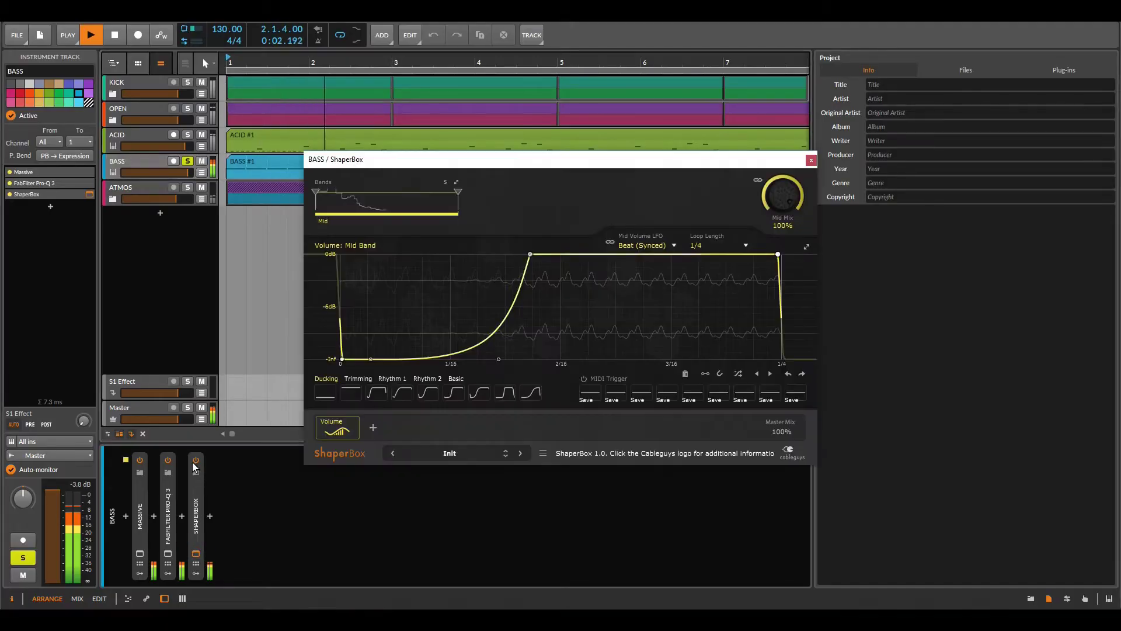
left_click_drag(432, 168, 603, 208)
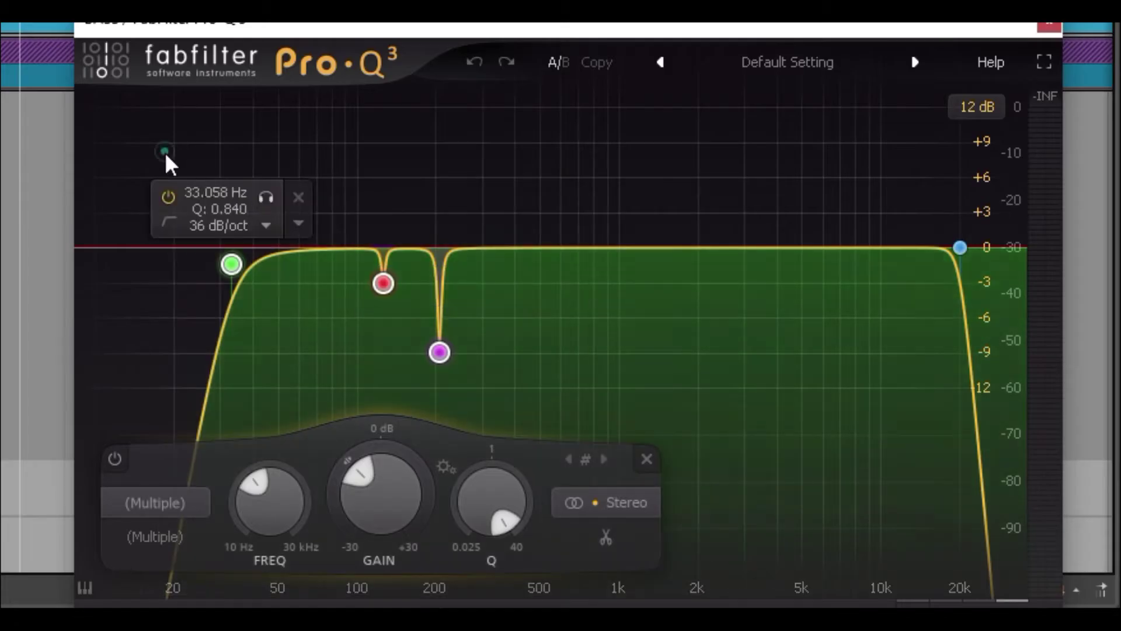
left_click_drag(167, 161, 651, 588)
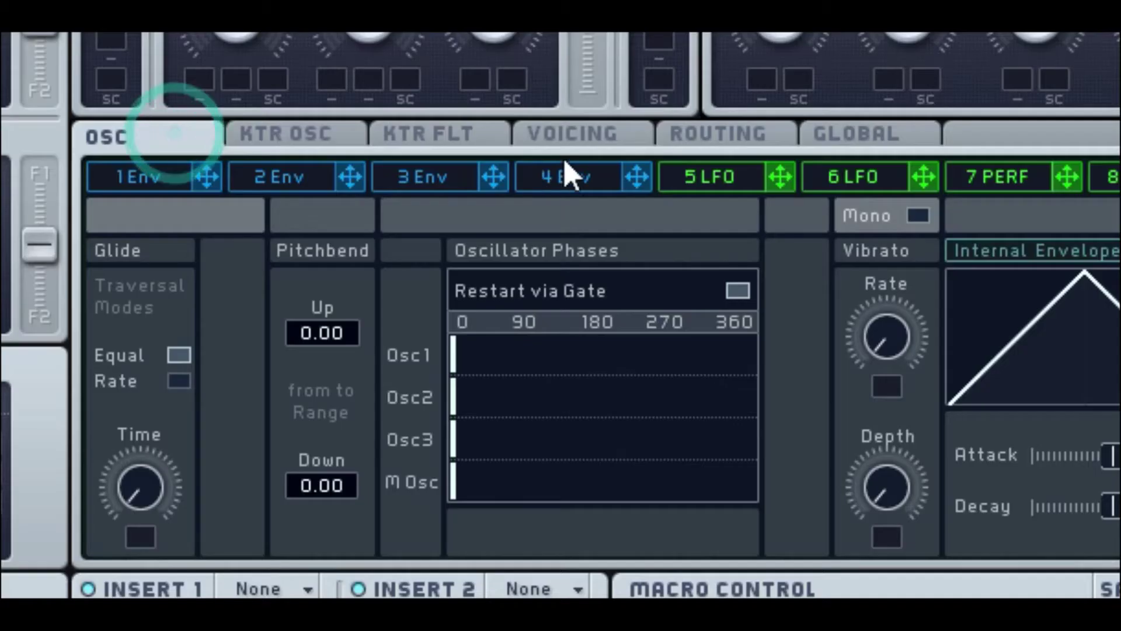
Check Massive's Voicing and Osc tabs and the FX1 effect list, keeping B Tube
left_click(575, 132)
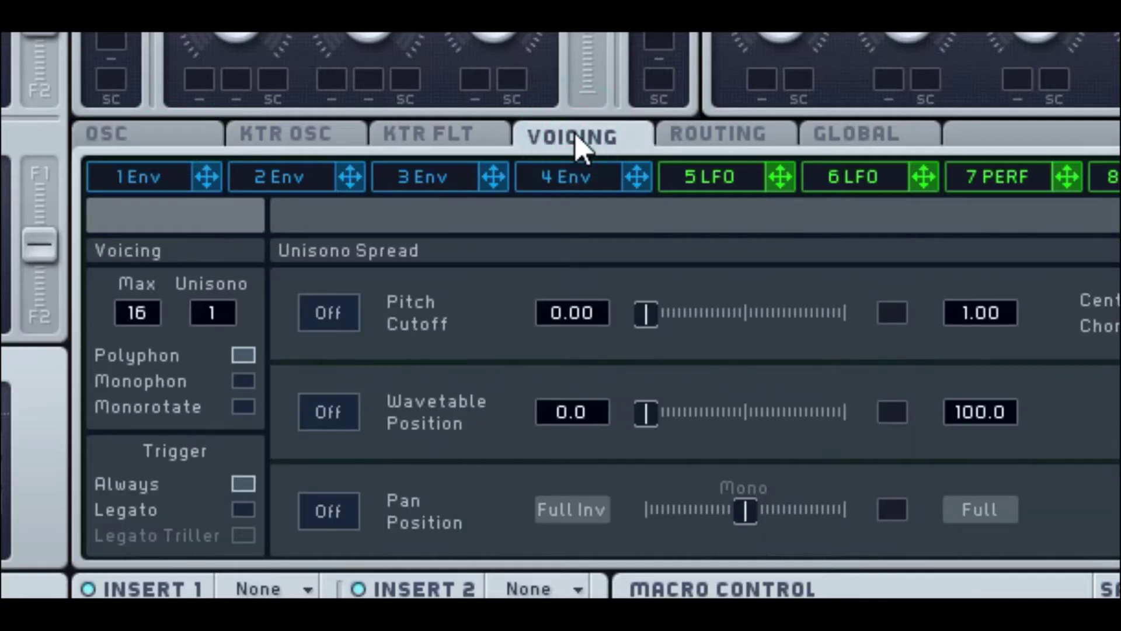
left_click(107, 133)
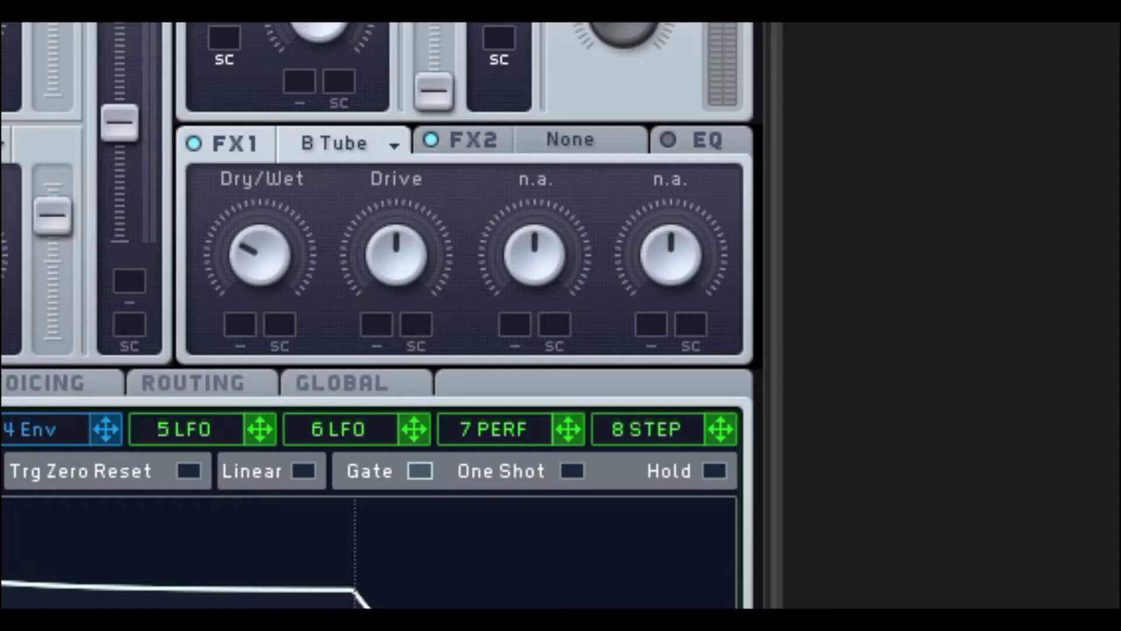
left_click(392, 153)
left_click(357, 548)
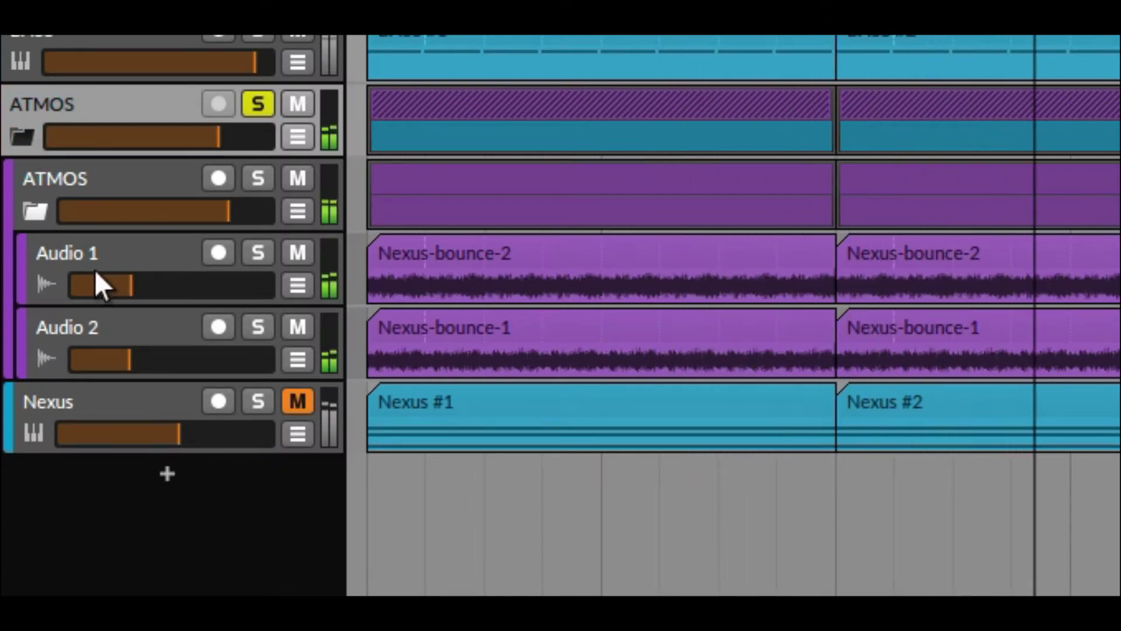
Select the ATMOS group track
left_click(79, 177)
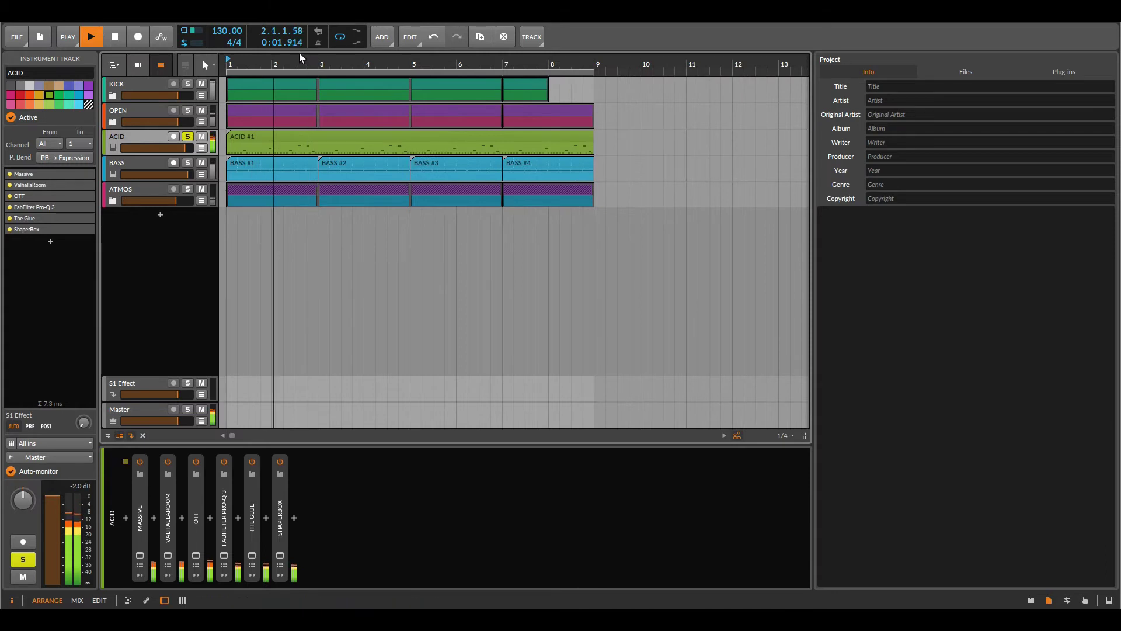
Show the ACID track's automation lanes with the A key
key("a")
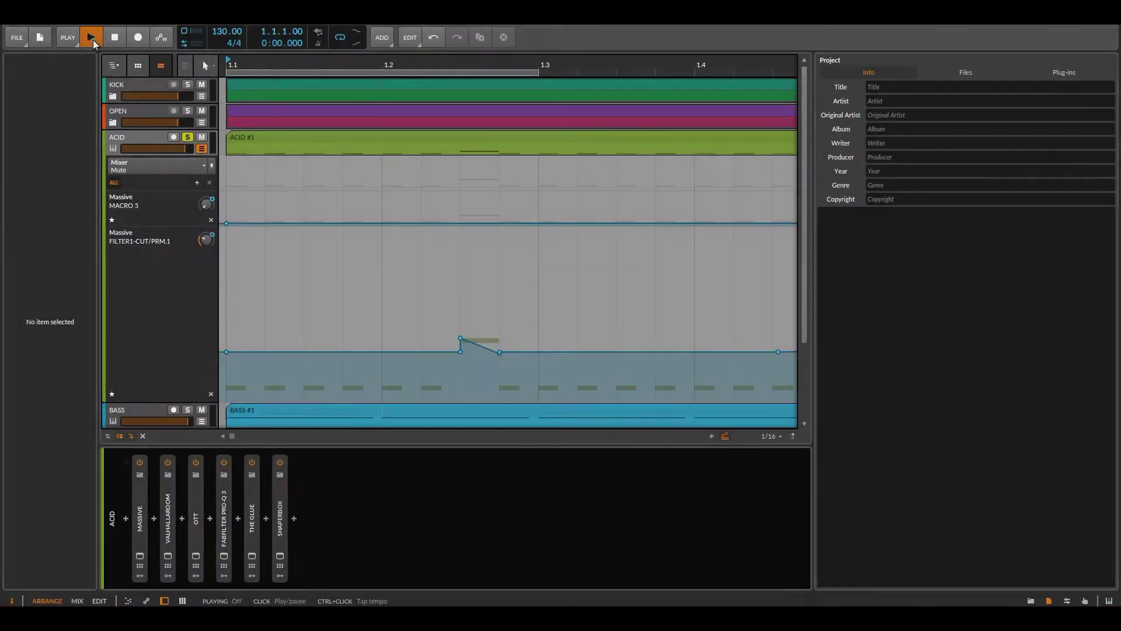
Play the loop, zoom around bar 1.2, and raise one FILTER1-CUT point into a spike
left_click(91, 37)
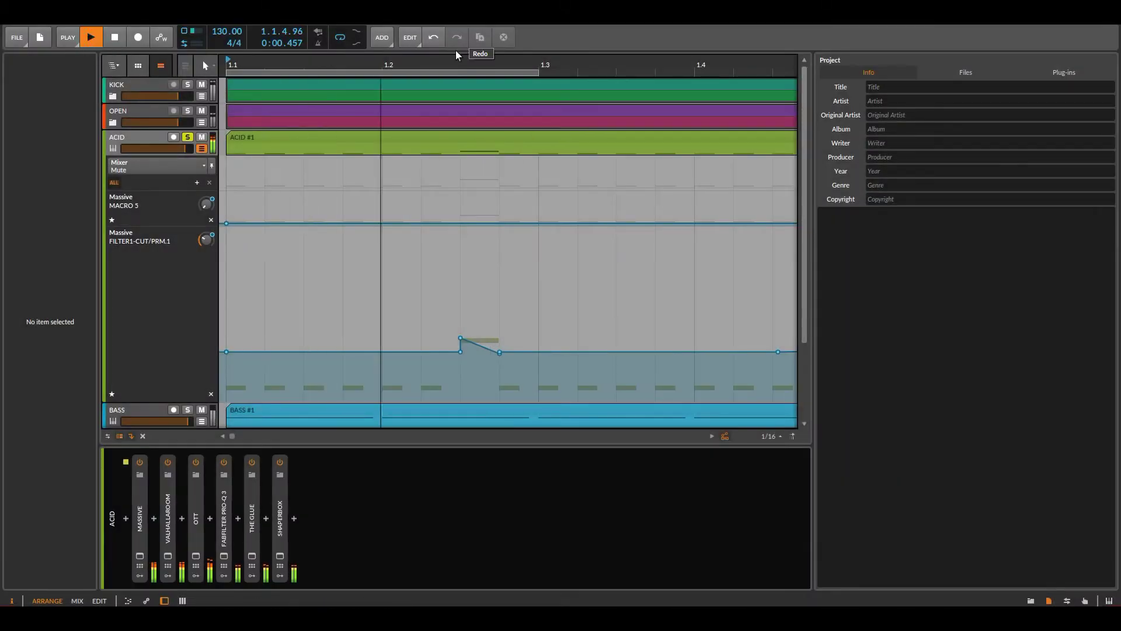
left_click_drag(445, 62, 445, 97)
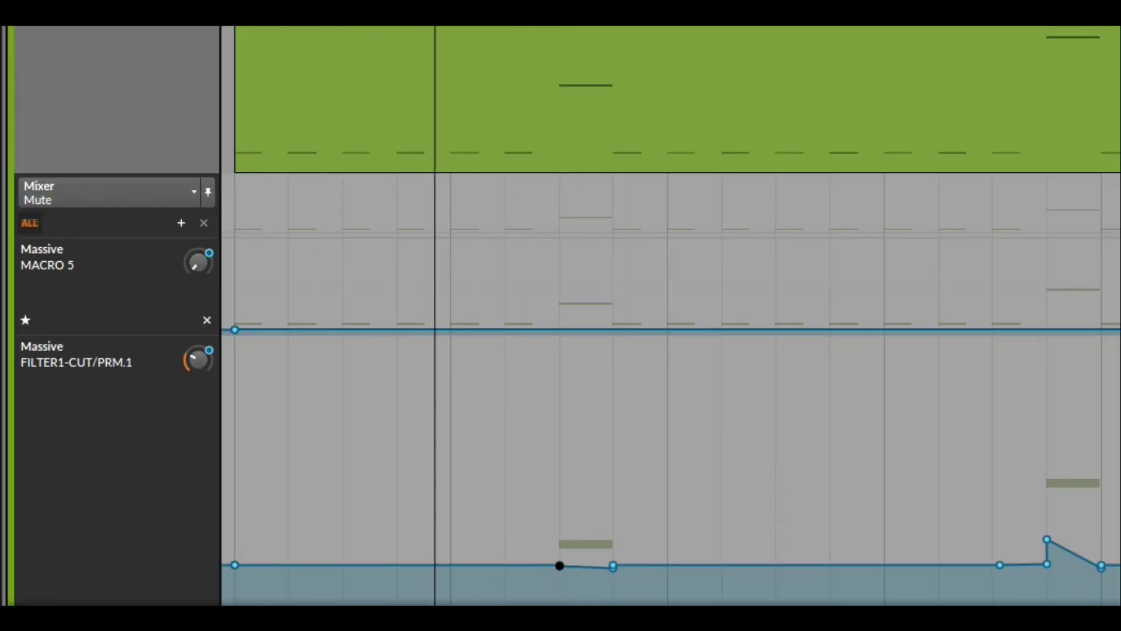
mouse_move(559, 564)
left_mouse_down()
mouse_move(559, 450)
mouse_move(559, 541)
left_mouse_up()
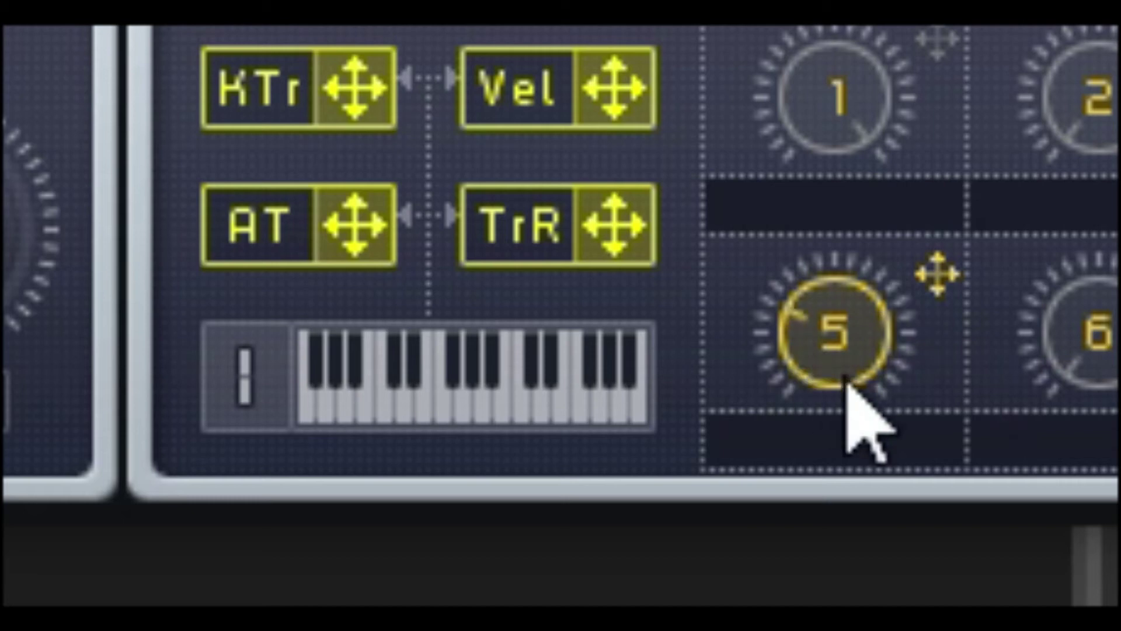
Drag Massive's macro 5 knob further upward
left_click_drag(818, 337, 833, 263)
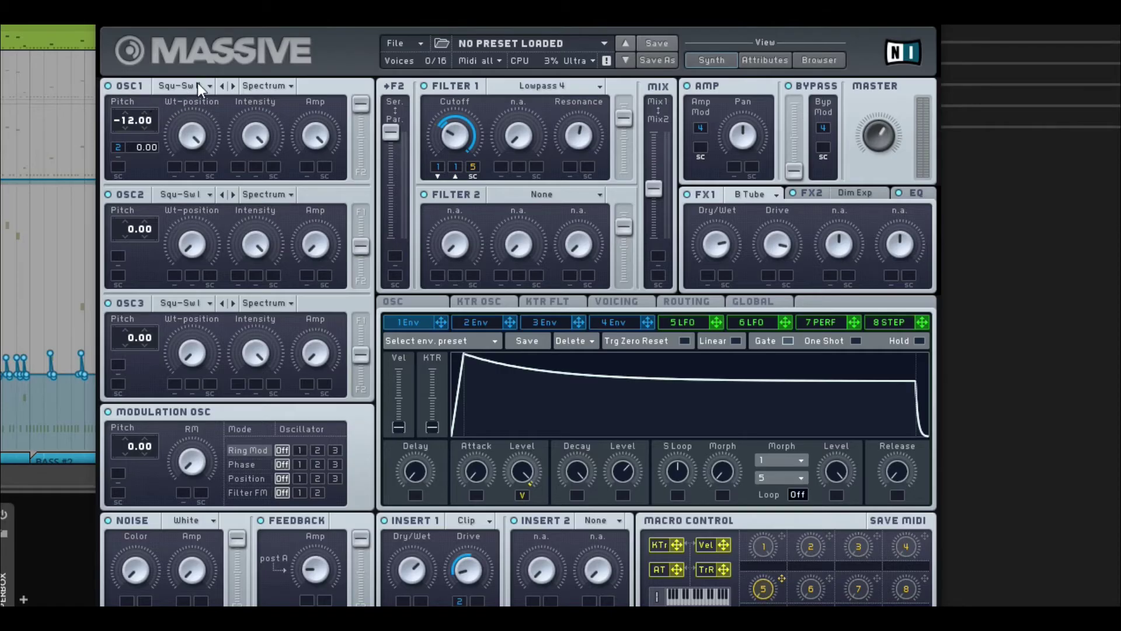
Keep oscillator 1's wavetable, route envelope 1 to both cutoff mod slots and macro 5 to cutoff
left_click(197, 84)
left_click(285, 115)
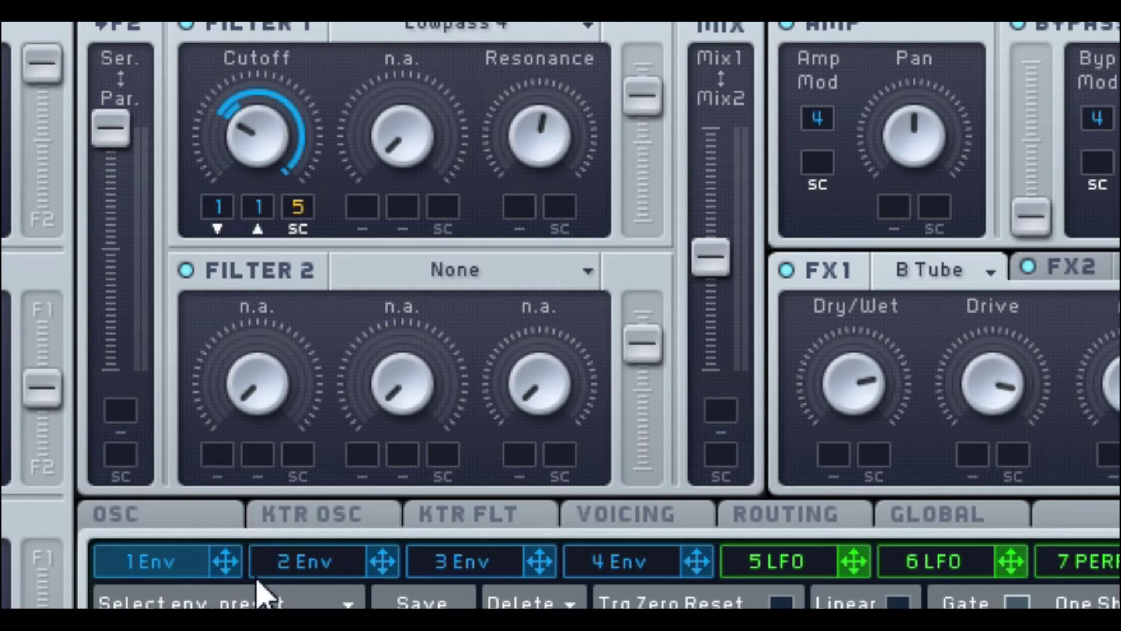
left_click_drag(226, 565, 260, 229)
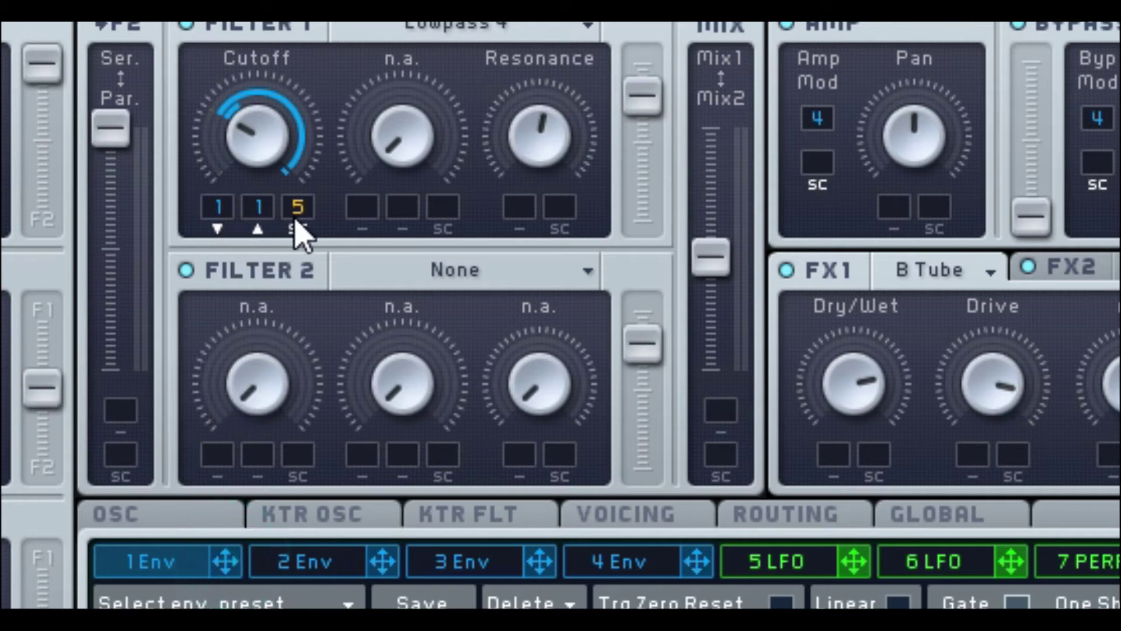
left_click_drag(220, 212, 219, 213)
left_click_drag(267, 224, 267, 223)
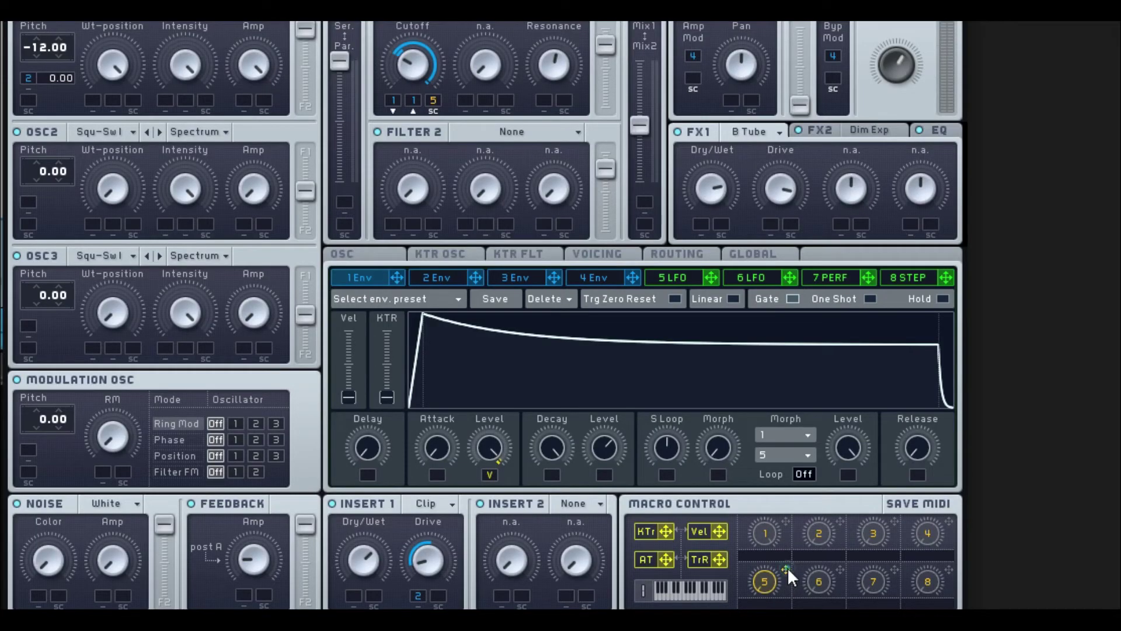
left_click_drag(786, 570, 543, 224)
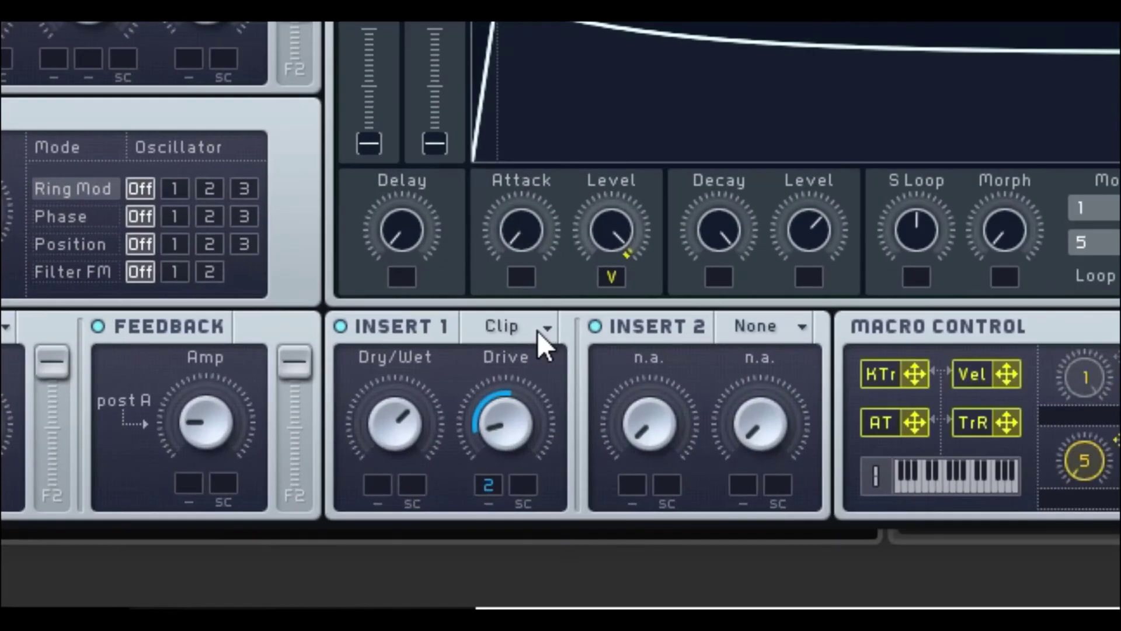
Check Massive's Insert 1 and FX1 choices, keeping Clip and the tube effect
left_click(537, 330)
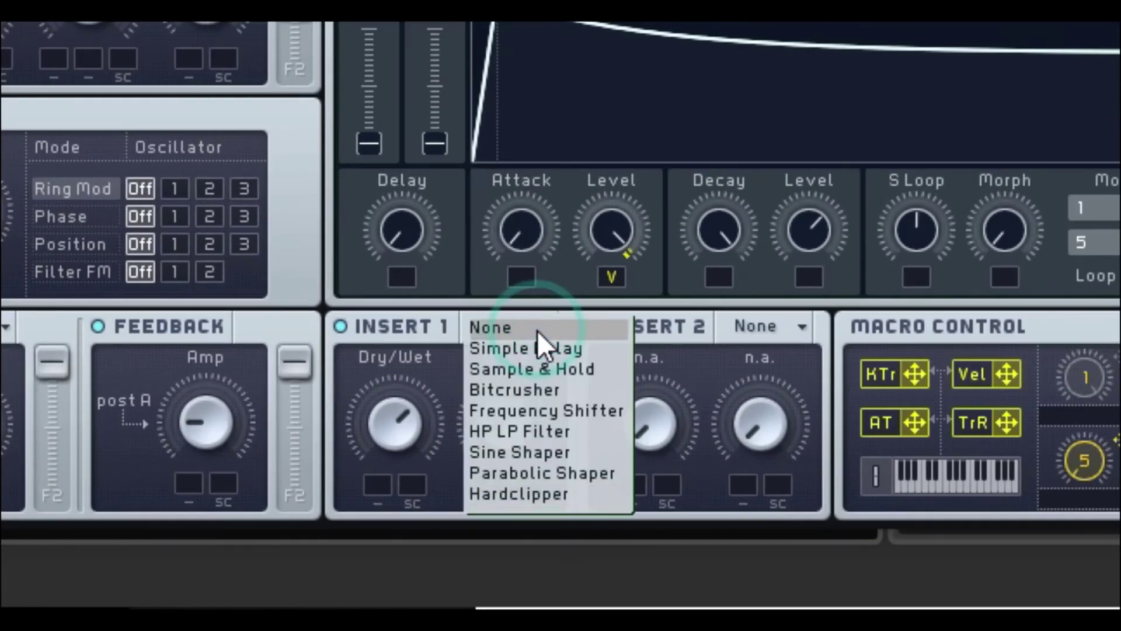
left_click(553, 496)
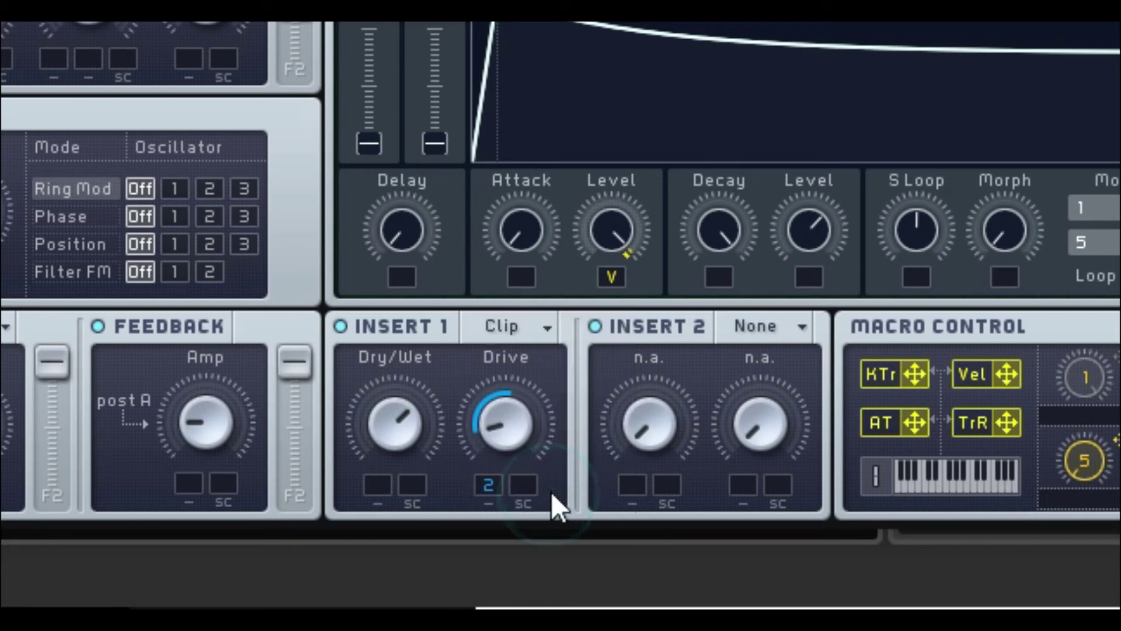
left_click(775, 130)
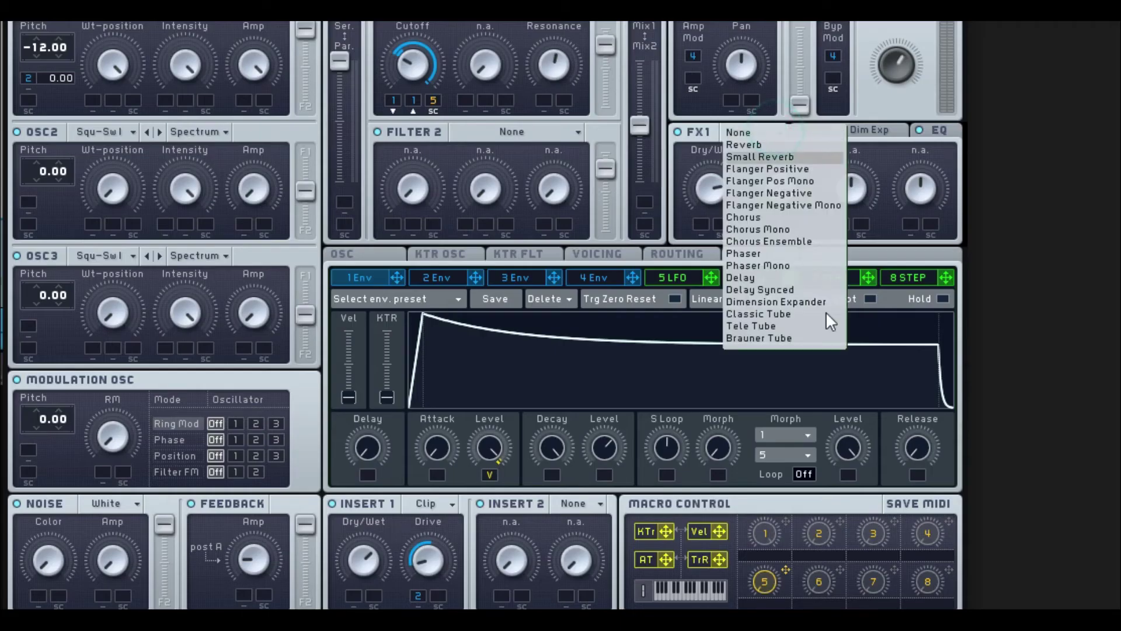
left_click(808, 340)
Review Massive's FX2, EQ and Voicing settings, ending on the 4 Env envelope
left_click(833, 137)
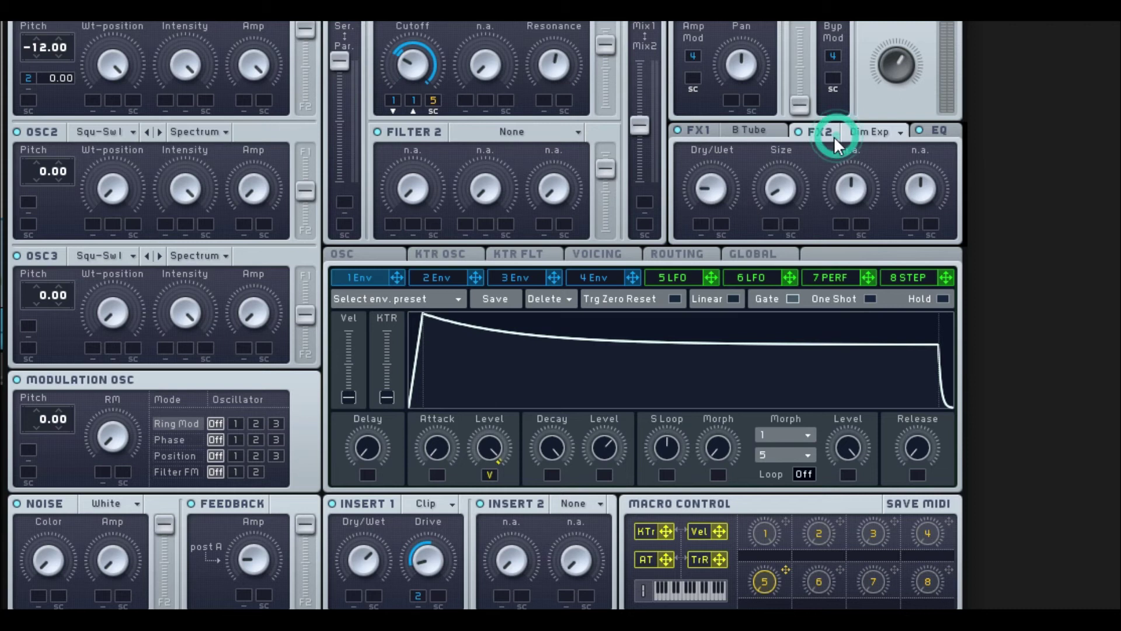
left_click(922, 135)
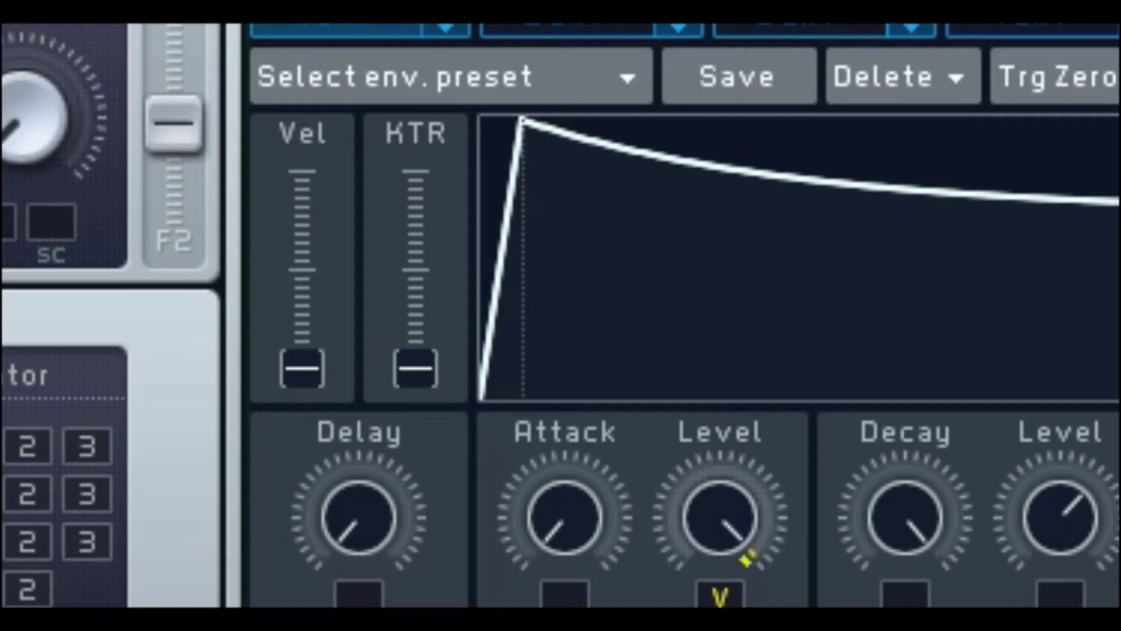
left_click(981, 29)
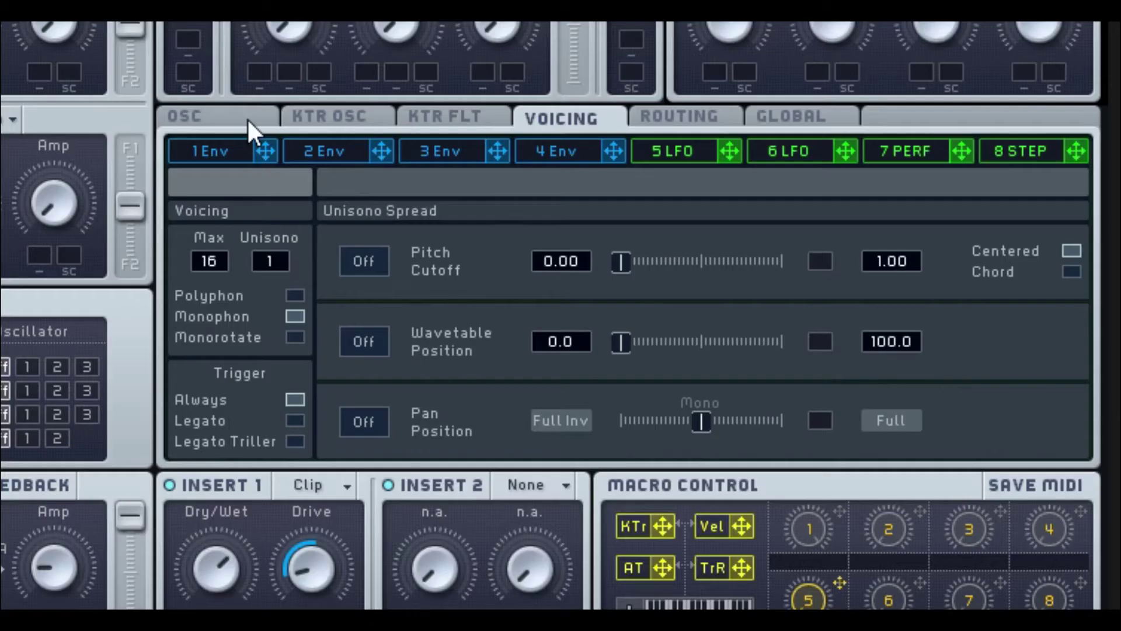
left_click(248, 120)
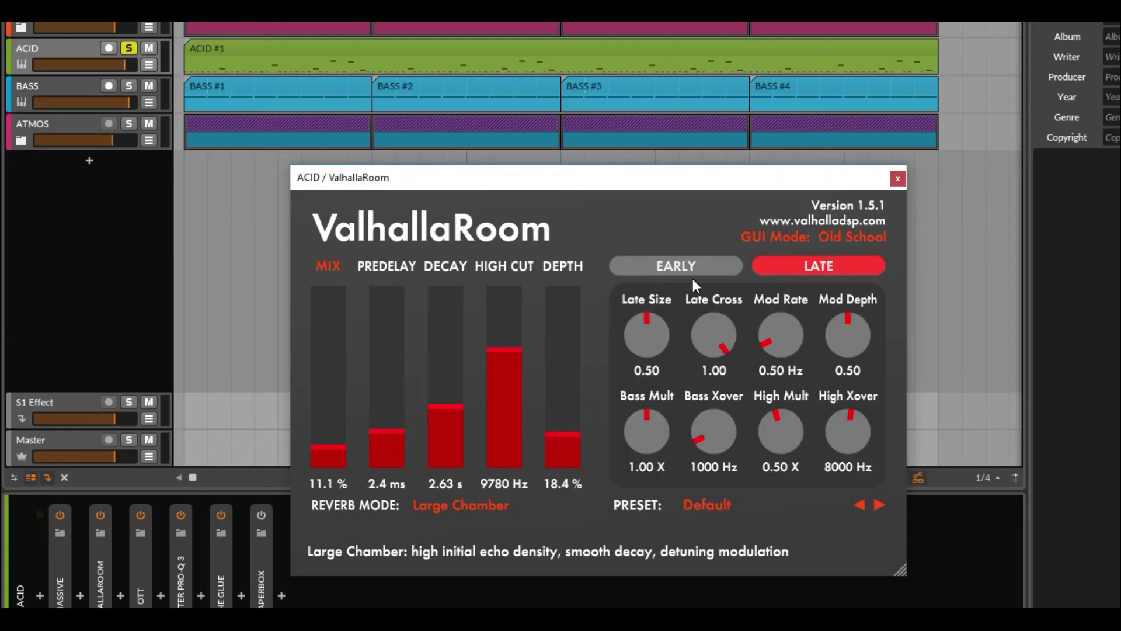
Show ValhallaRoom's early reflections, then move Pro-Q 3 aside and select all its bands
left_click(689, 268)
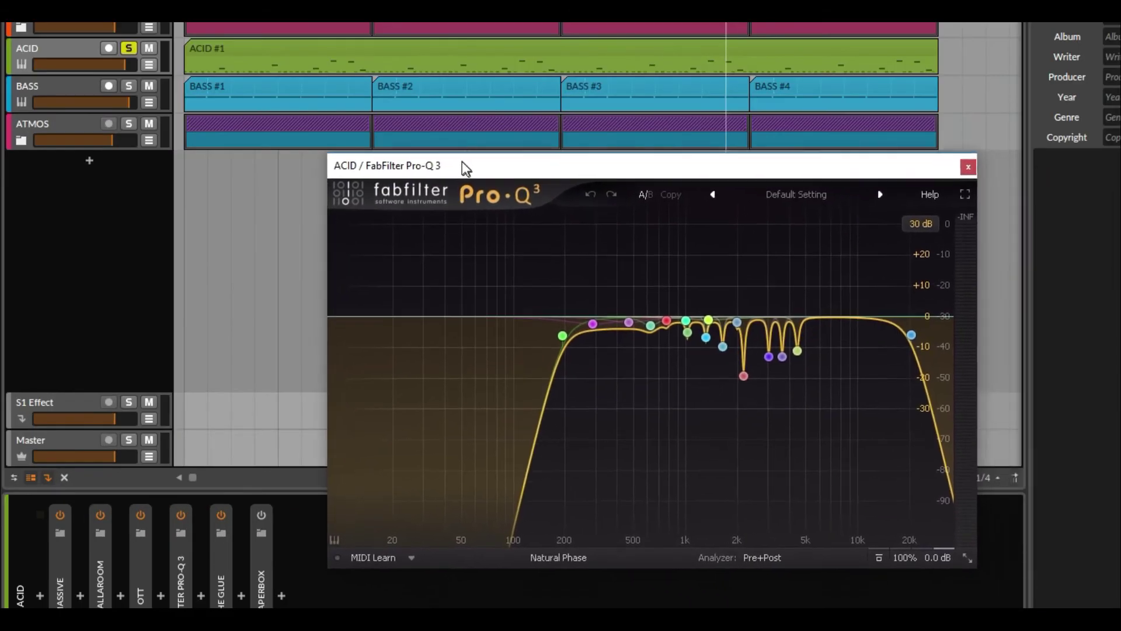
left_click_drag(462, 162, 443, 152)
left_click_drag(470, 243, 913, 536)
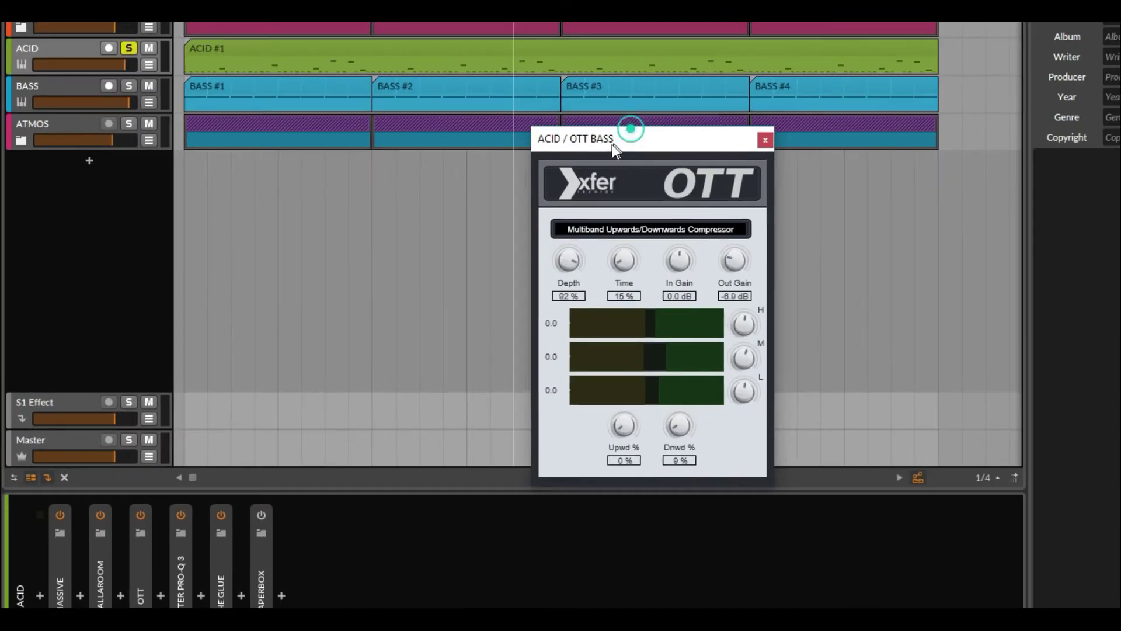
Reposition the OTT and The Glue windows beside the arrangement
left_click_drag(612, 144, 604, 161)
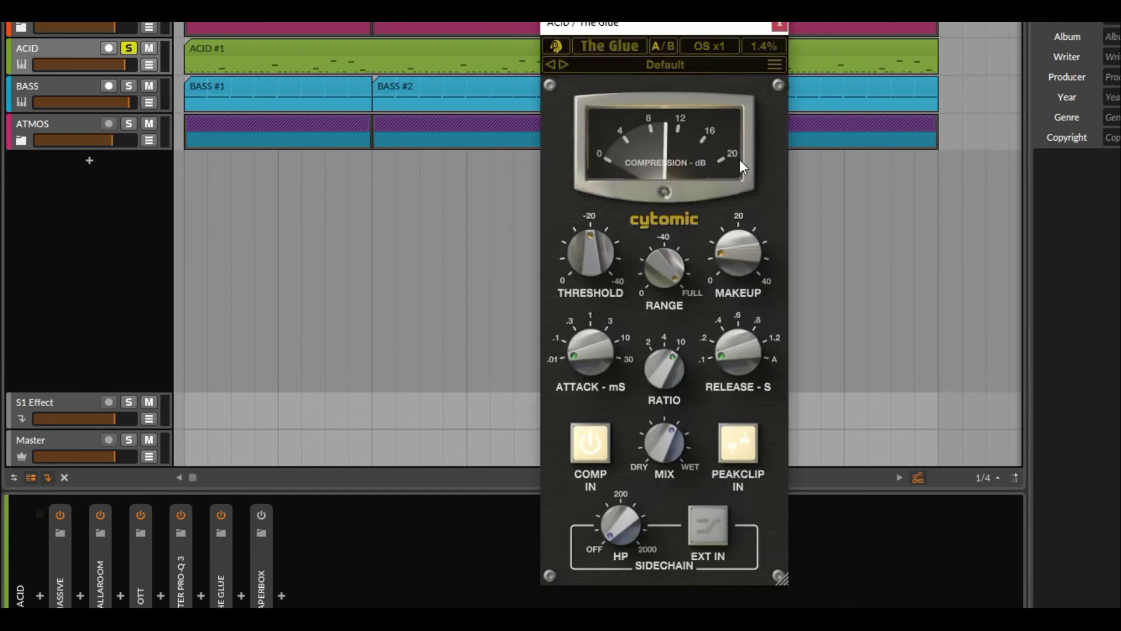
mouse_move(671, 41)
left_mouse_down()
mouse_move(639, 34)
mouse_move(579, 62)
left_mouse_up()
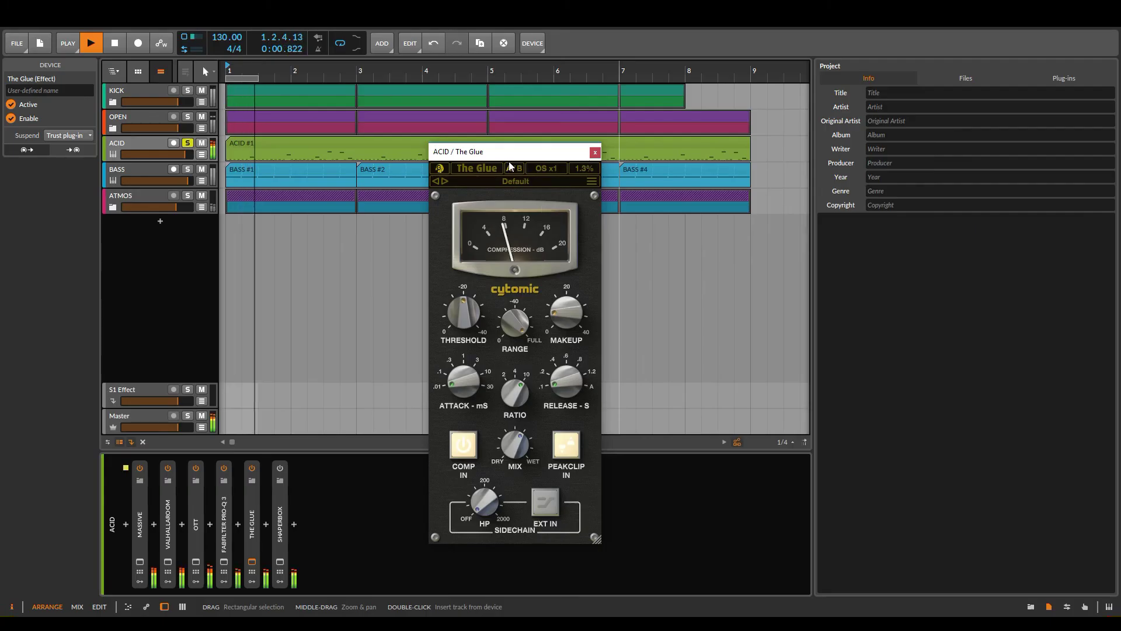
left_click_drag(526, 151, 838, 177)
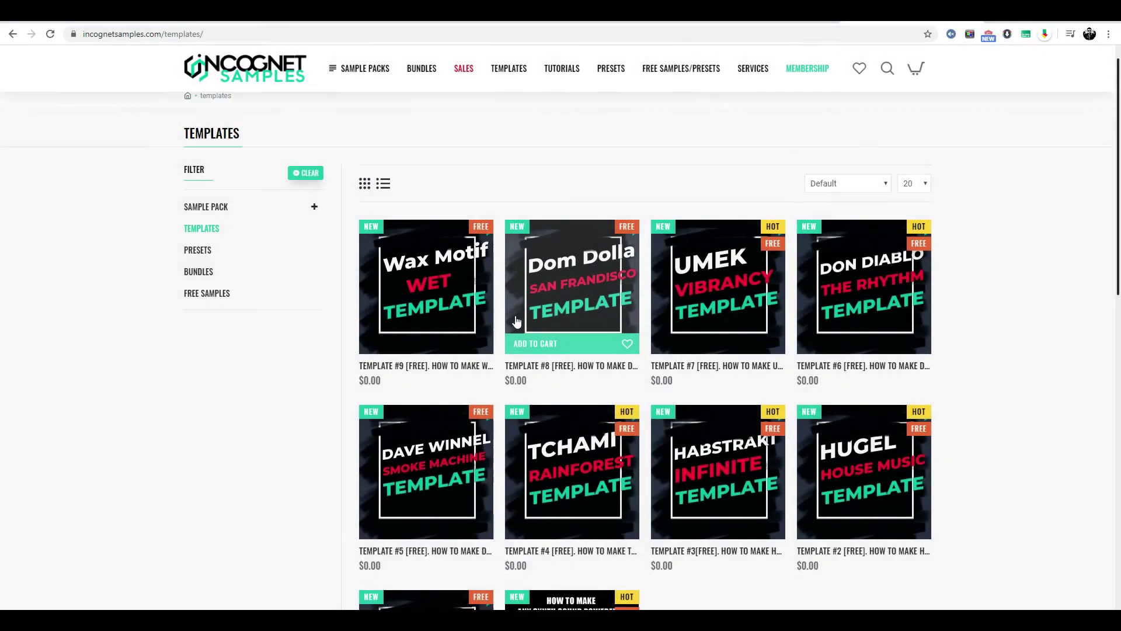
scroll(525, 316, "down", 1)
scroll(471, 301, "up", 2)
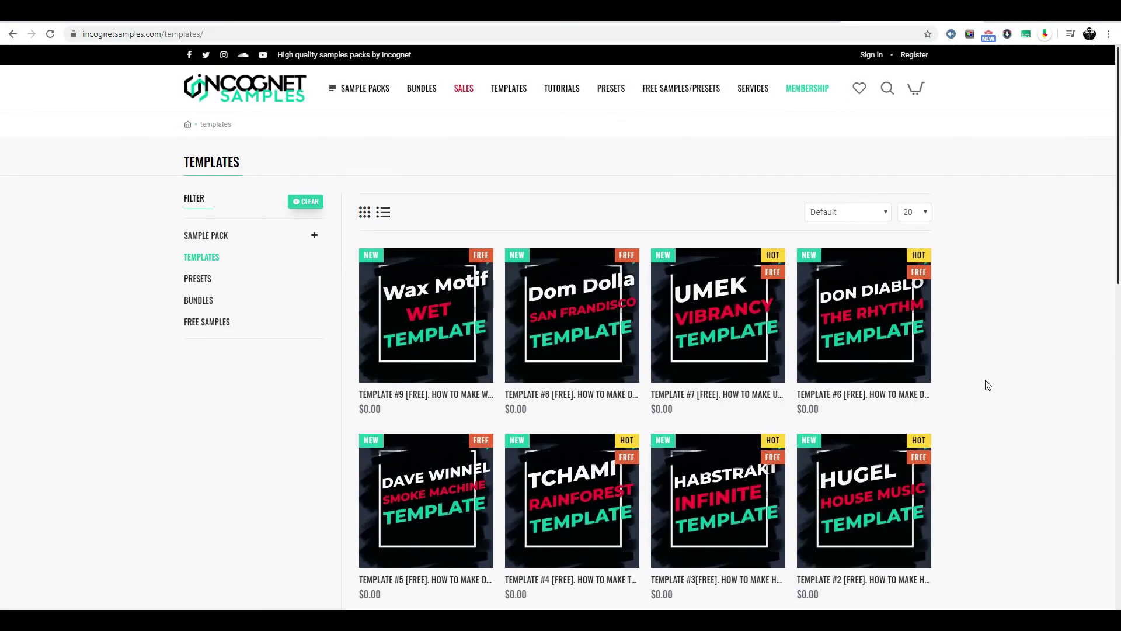